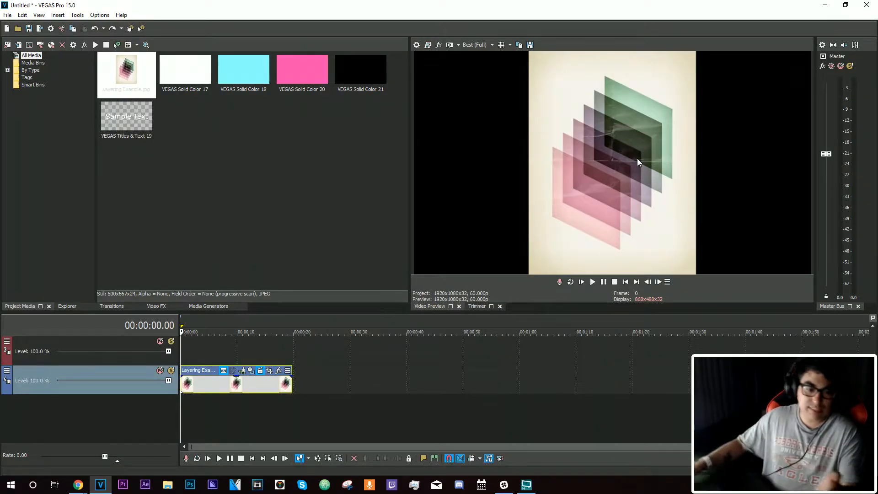
# Delete the Layering Example image clip from the timeline and return to the project start
pyautogui.click(242, 385)
pyautogui.click(251, 386)
pyautogui.press('Delete')
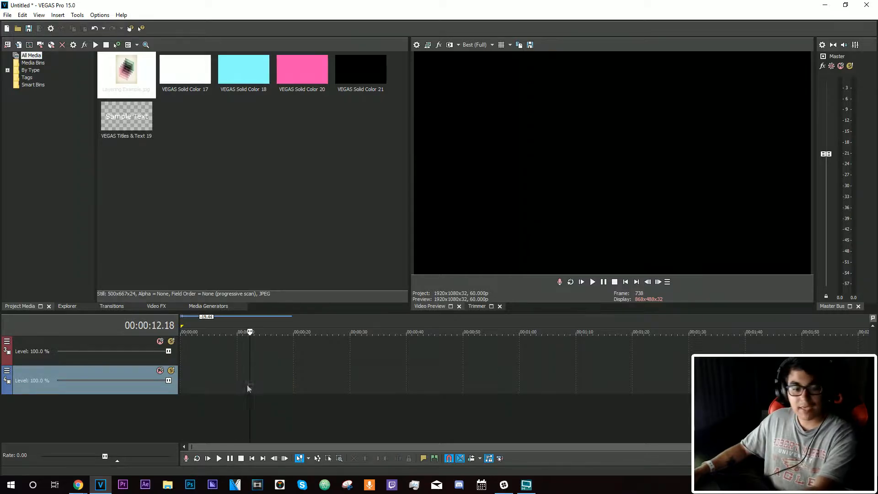
pyautogui.click(626, 281)
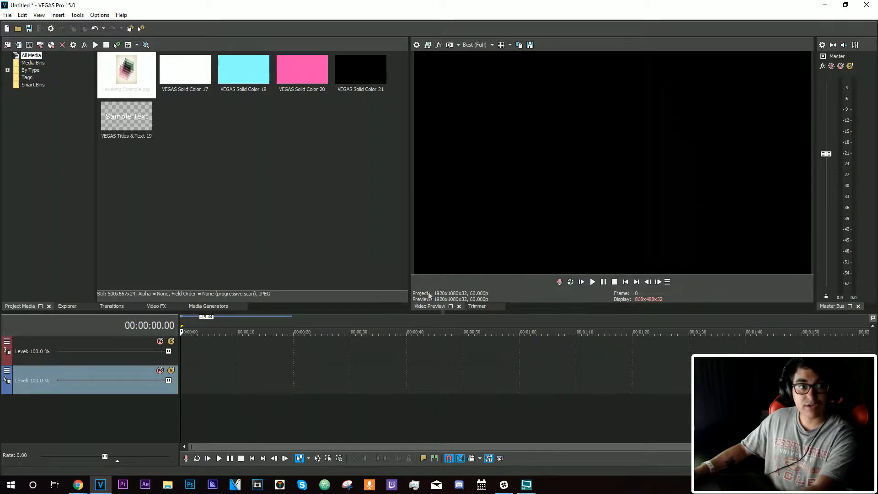
# Add VEGAS Solid Color 17 (white) to the video track at the start of the timeline
pyautogui.moveTo(200, 81); pyautogui.dragTo(272, 382)
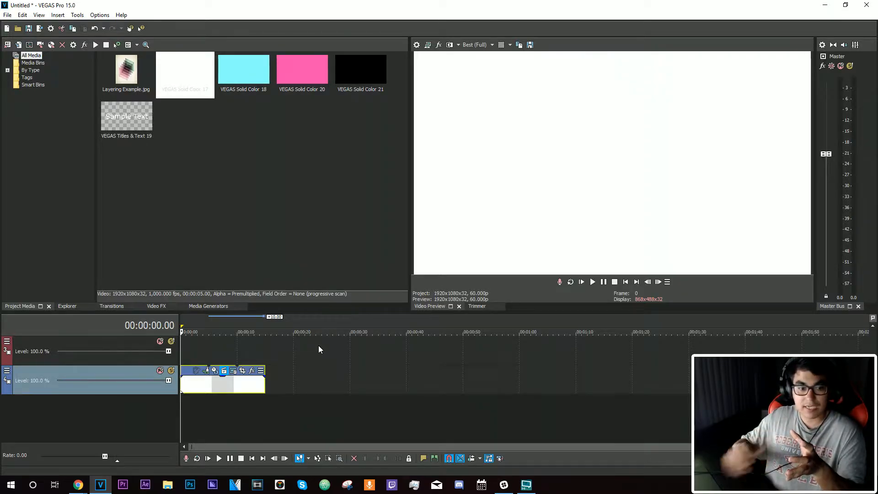
pyautogui.click(214, 356)
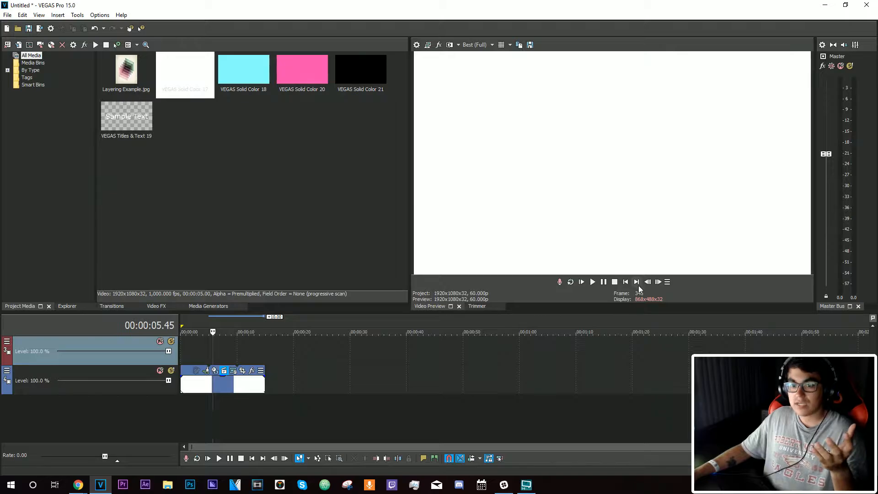
pyautogui.click(625, 282)
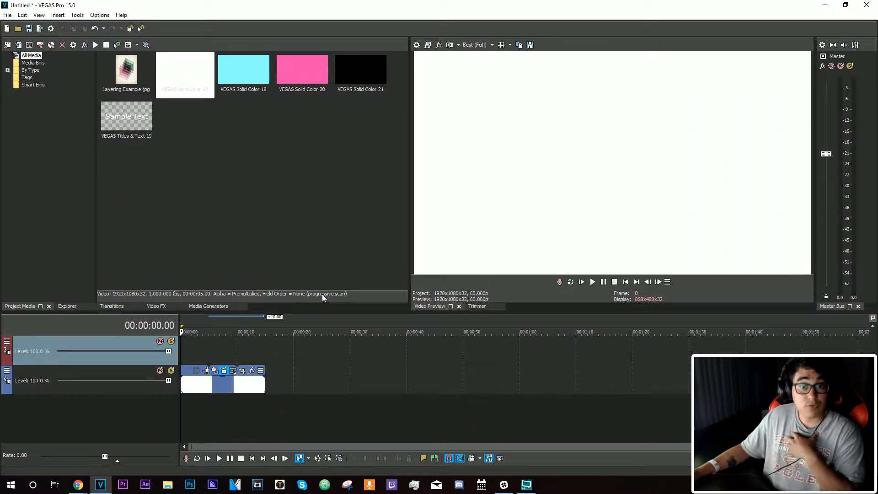
# Place VEGAS Solid Color 18 (cyan) on a new track above the white clip
pyautogui.moveTo(252, 86); pyautogui.dragTo(263, 358)
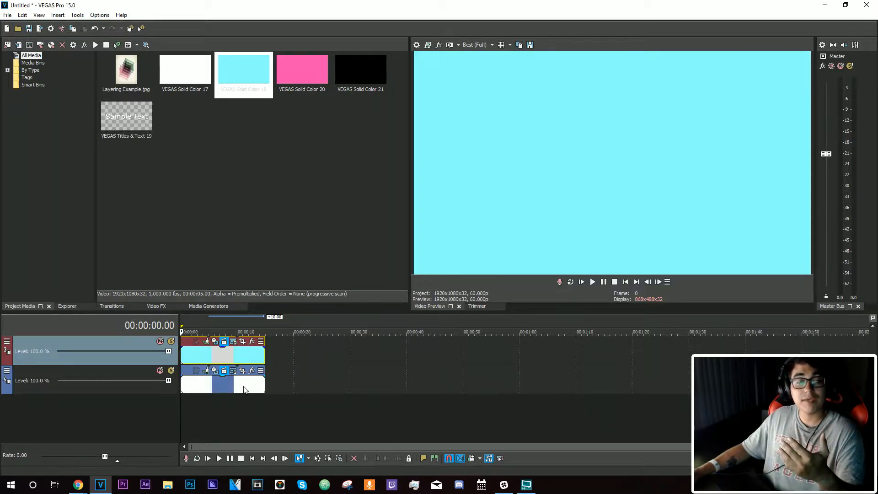
pyautogui.click(226, 386)
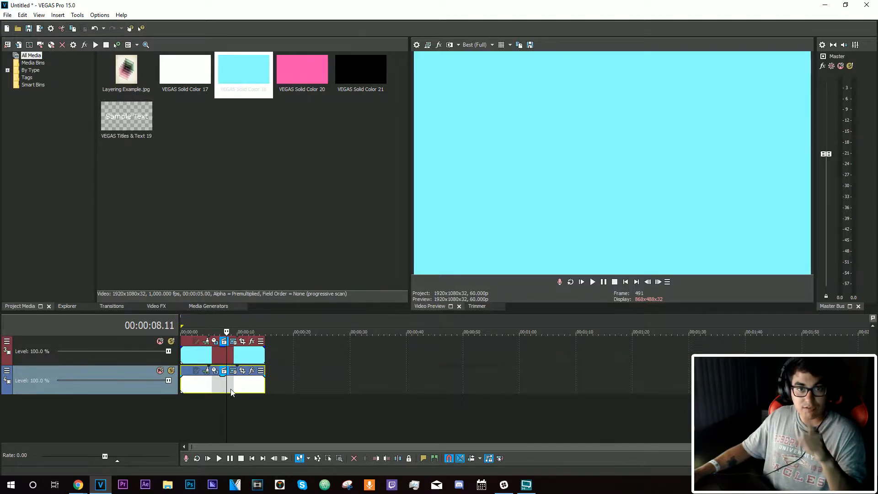
pyautogui.click(231, 359)
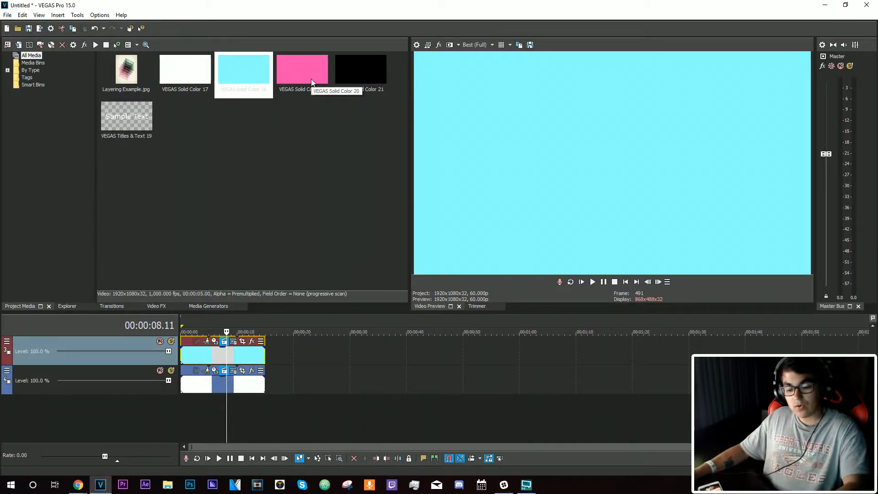
# Place VEGAS Solid Color 20 (pink) on a new track above the cyan clip
pyautogui.moveTo(311, 79); pyautogui.dragTo(263, 412)
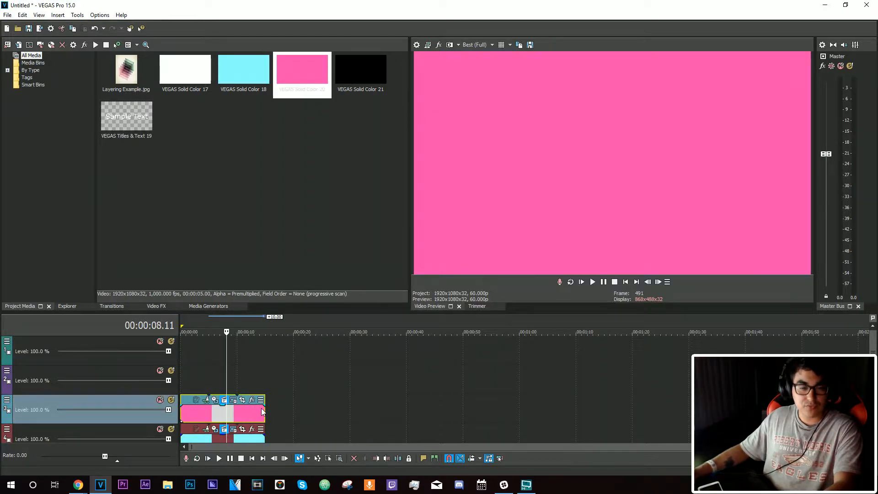
pyautogui.moveTo(873, 346); pyautogui.dragTo(873, 359)
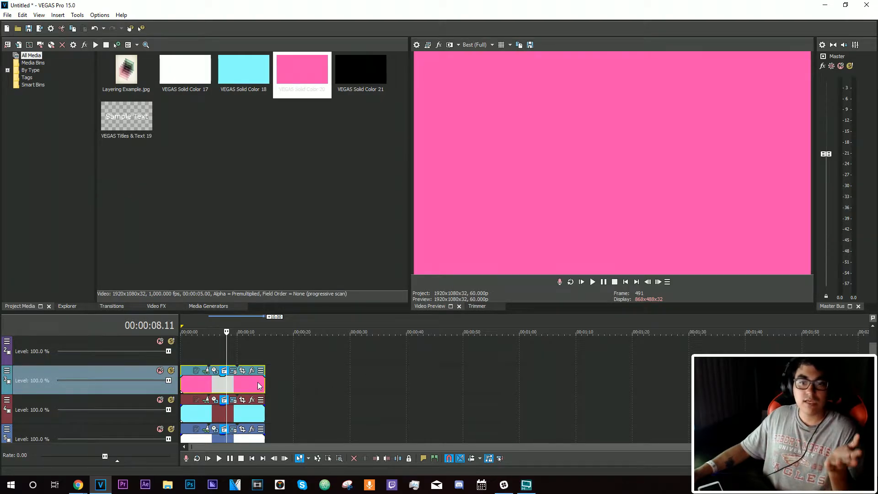
pyautogui.click(248, 414)
pyautogui.click(247, 438)
pyautogui.click(237, 415)
pyautogui.click(237, 387)
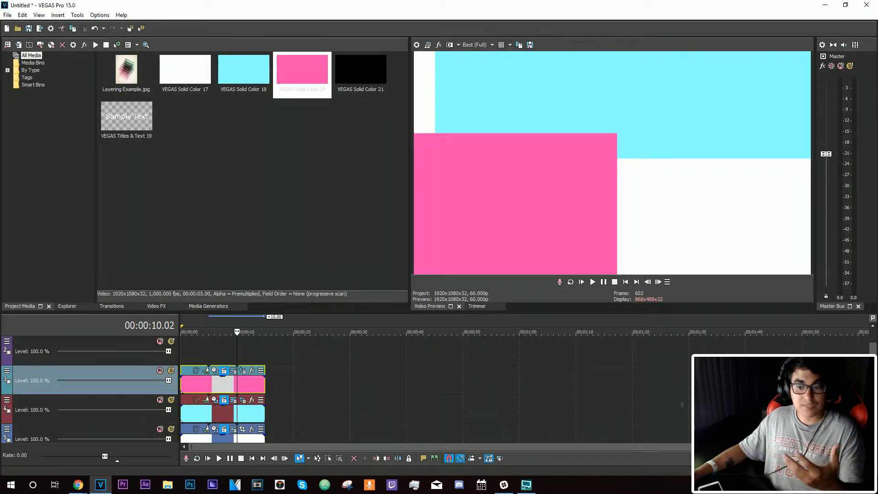
pyautogui.scroll(-1, 434, 389)
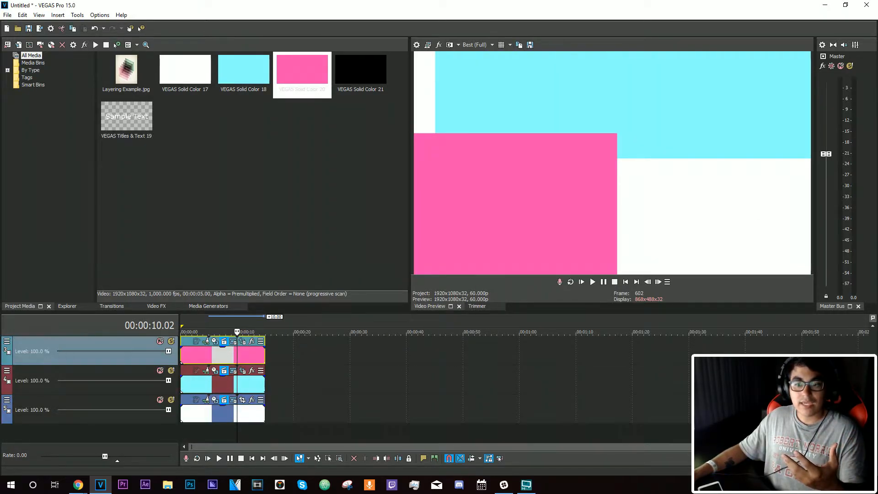
pyautogui.click(256, 413)
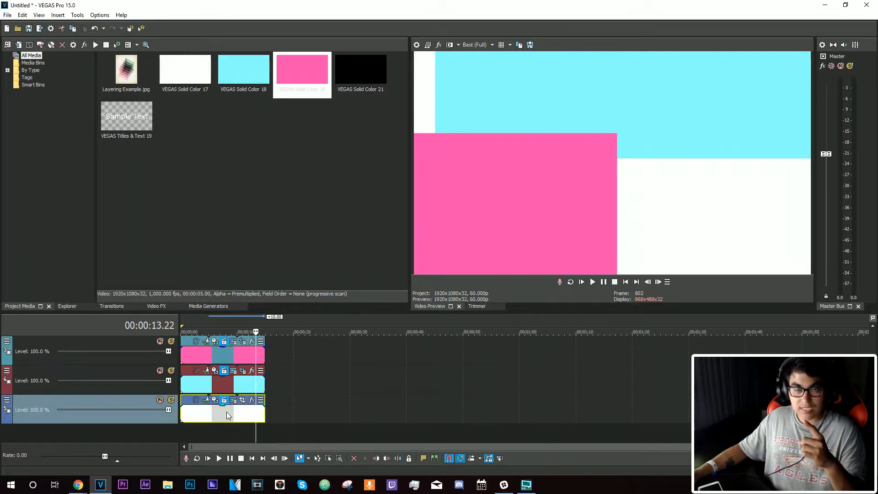
pyautogui.click(226, 388)
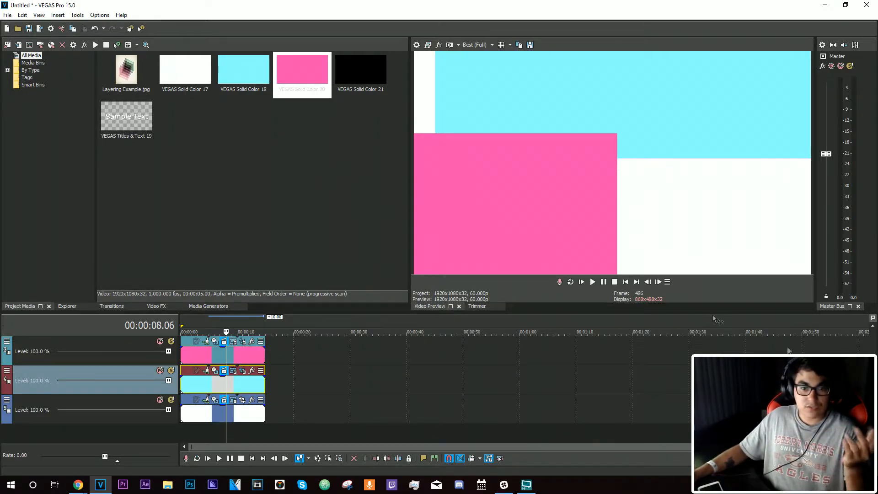
pyautogui.moveTo(874, 387); pyautogui.dragTo(874, 355)
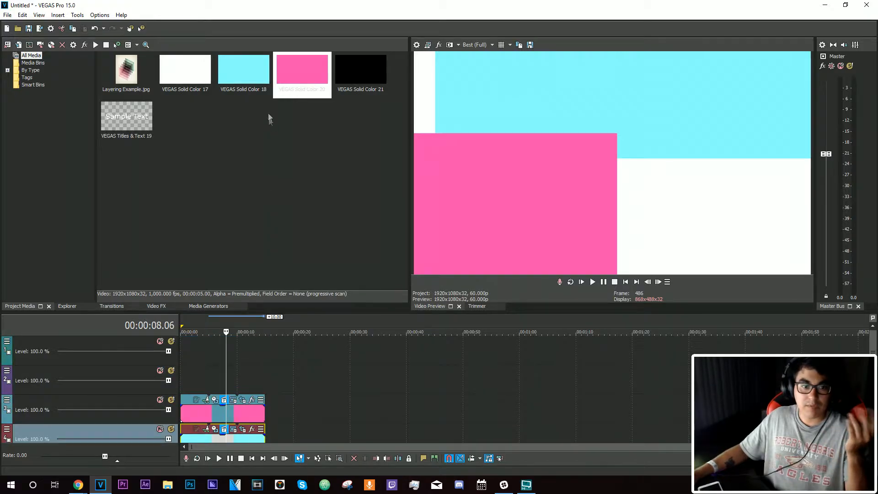
# Add a ProType Titler event and replace its sample text with "Welcome to Class 4" and "Learning about Layering" on two lines
pyautogui.moveTo(368, 82); pyautogui.dragTo(210, 381)
pyautogui.click(243, 370)
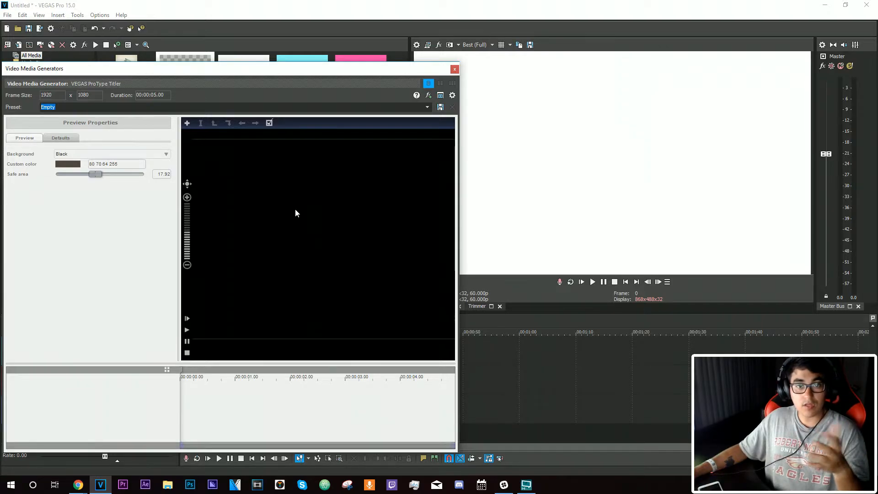
pyautogui.doubleClick(304, 223)
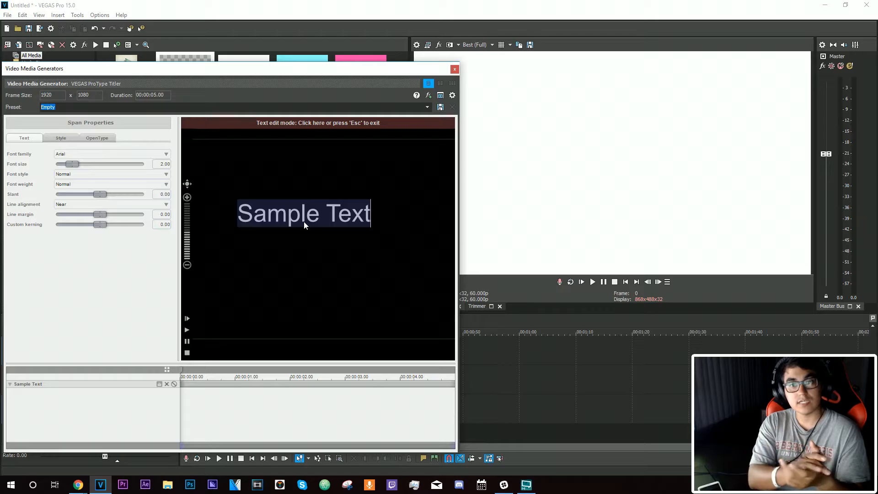
pyautogui.write('We')
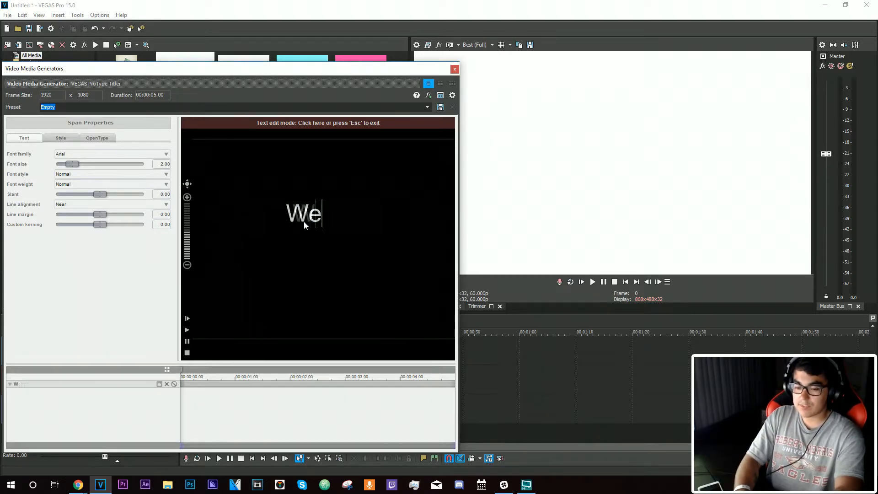
pyautogui.write('lcome to Class 4')
pyautogui.press('Return')
pyautogui.write('Learning about Layering')
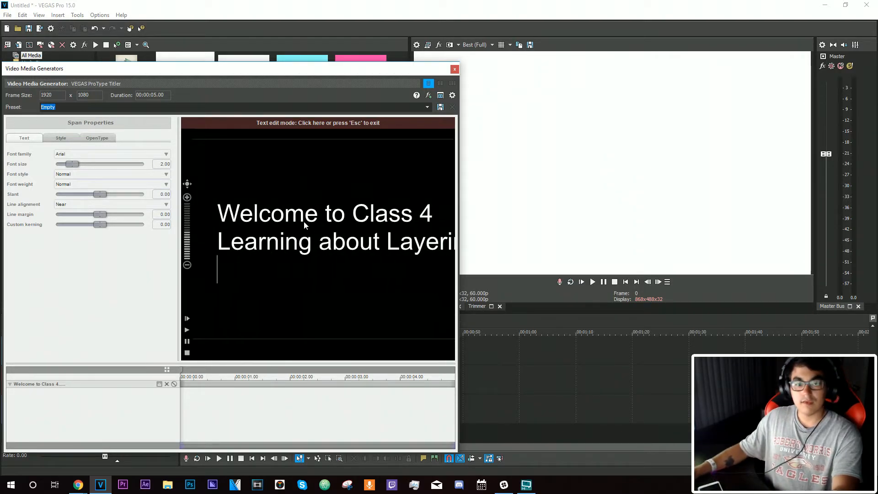
pyautogui.press('Escape')
# Enable Gradient fill on the text block's effects and close the media generator window
pyautogui.moveTo(396, 69); pyautogui.dragTo(547, 122)
pyautogui.click(211, 191)
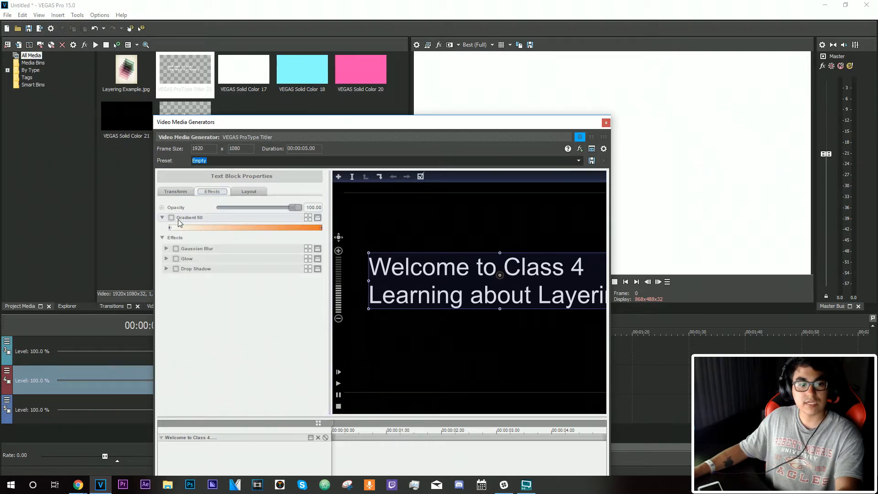
pyautogui.click(171, 217)
pyautogui.click(606, 122)
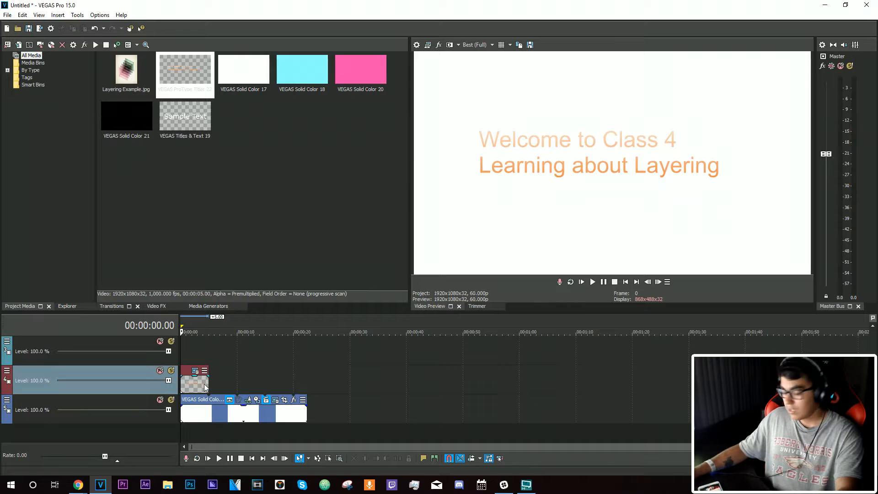
# Extend the text event to the same length as the white solid color clip
pyautogui.moveTo(209, 387); pyautogui.dragTo(308, 389)
pyautogui.click(211, 415)
pyautogui.click(239, 416)
pyautogui.click(251, 415)
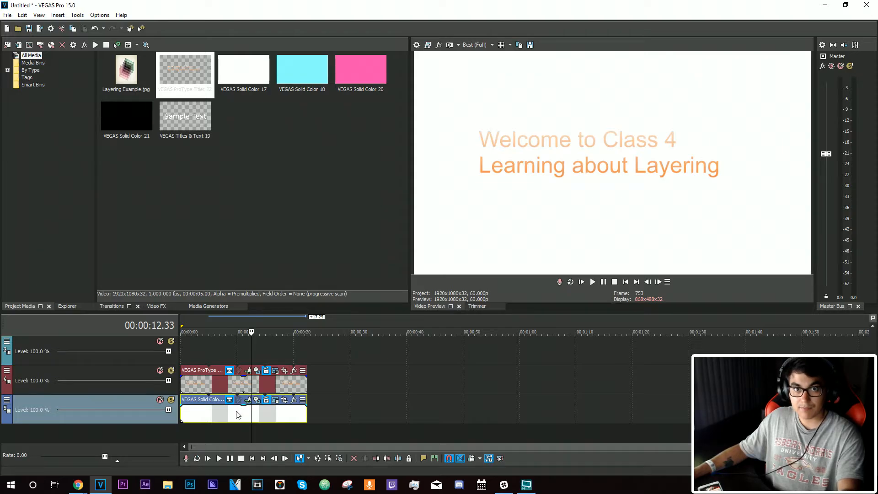
pyautogui.click(200, 386)
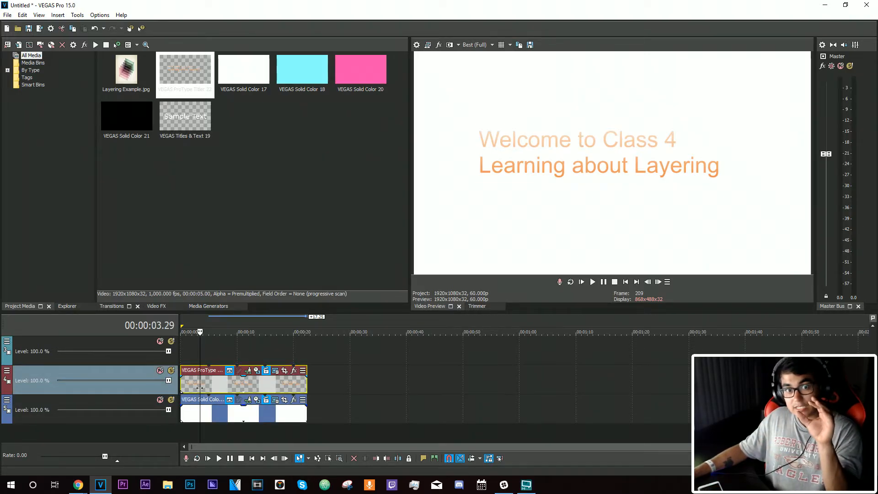
# Delete the selected text event, then undo twice
pyautogui.click(172, 414)
pyautogui.click(219, 412)
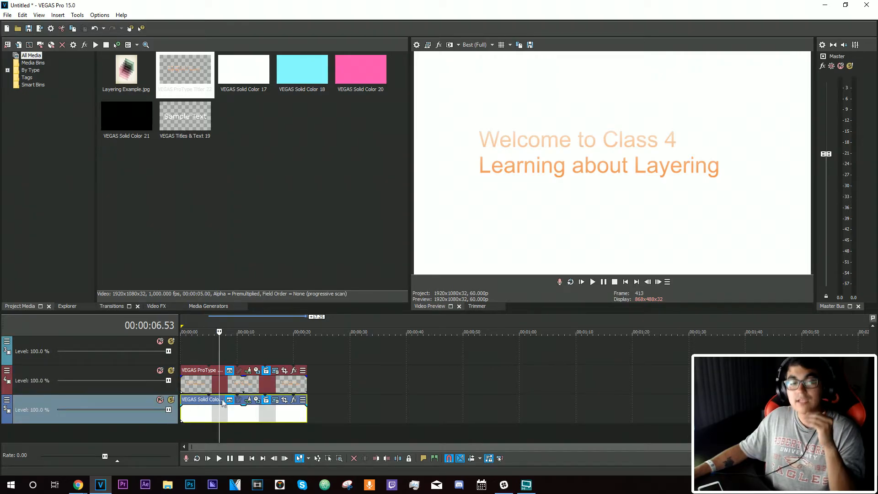
pyautogui.click(230, 413)
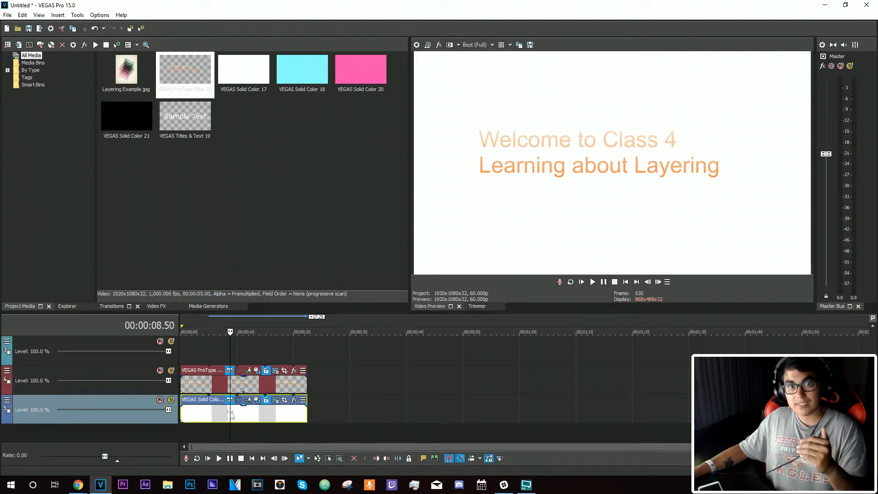
pyautogui.click(241, 389)
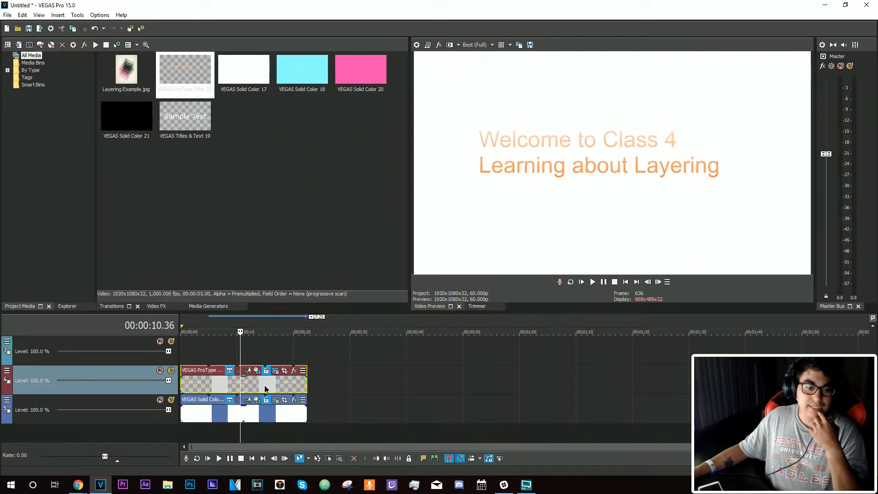
pyautogui.press('Delete')
pyautogui.hotkey('ctrl', 'z')
pyautogui.hotkey('ctrl', 'z')
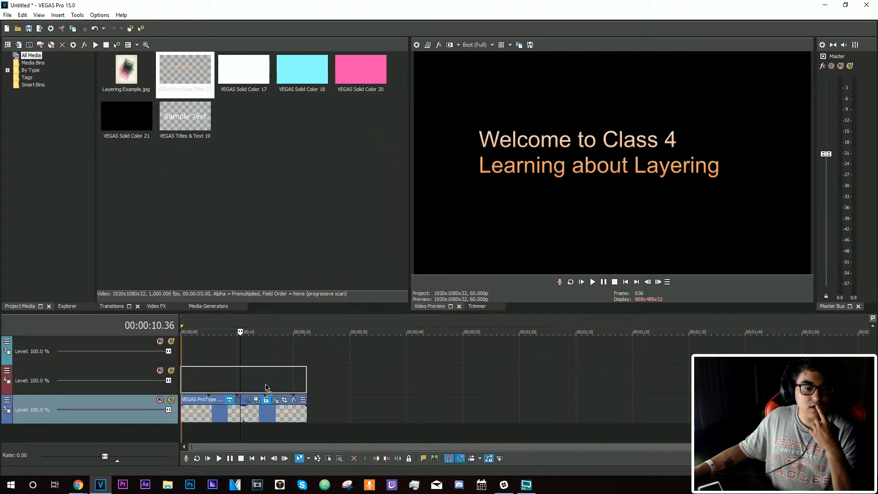
# Return to the start and play the timeline, then pause playback
pyautogui.click(221, 358)
pyautogui.click(623, 282)
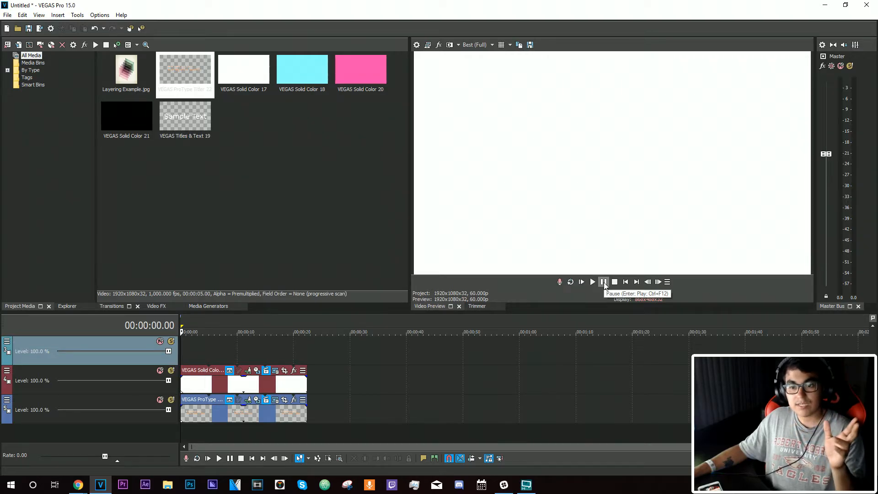
pyautogui.press('space')
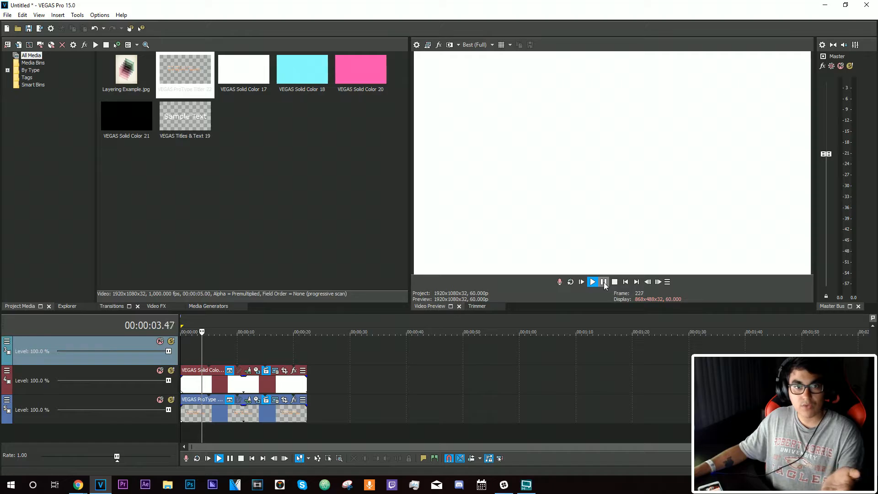
pyautogui.click(604, 281)
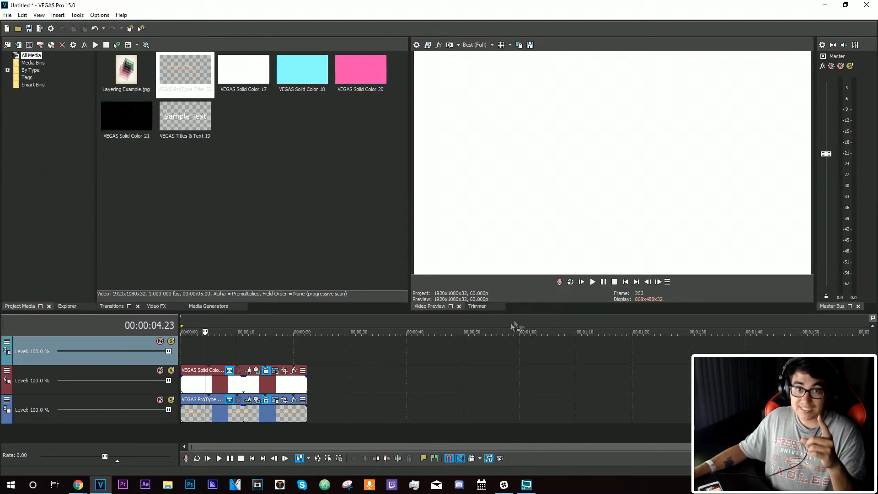
# Rearrange the events so the text event sits on the track above the white solid color clip
pyautogui.click(276, 382)
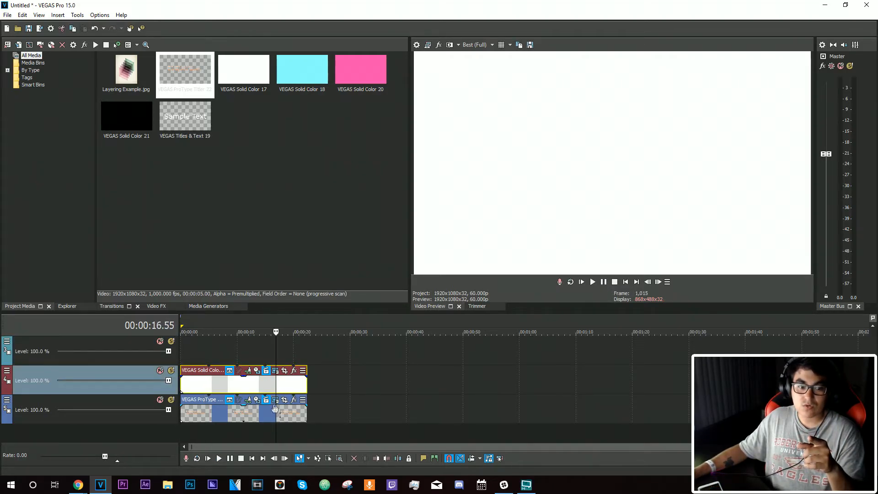
pyautogui.click(270, 409)
pyautogui.click(255, 386)
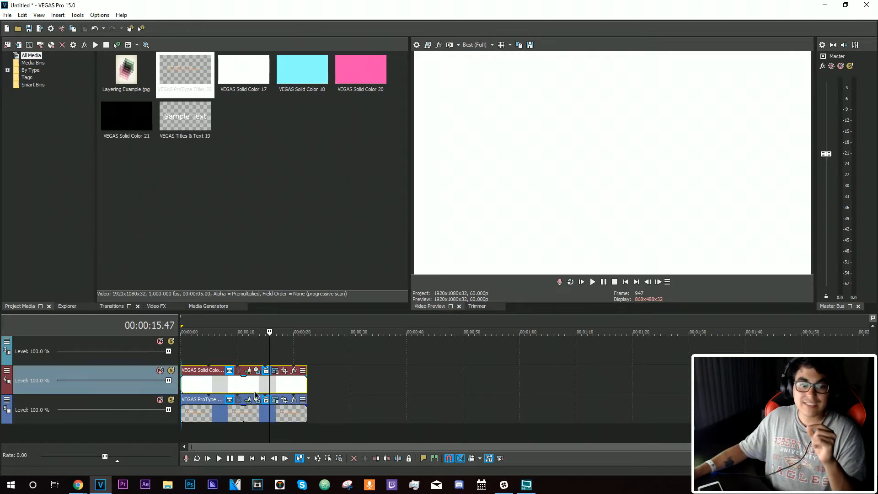
pyautogui.press('Delete')
pyautogui.moveTo(248, 416); pyautogui.dragTo(243, 386)
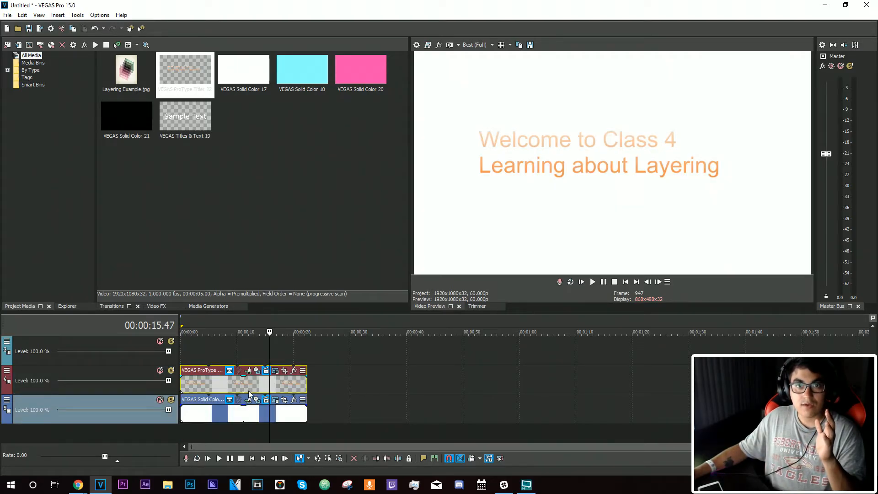
# Reopen the title's ProType Titler settings to inspect the text block, then close the window
pyautogui.click(249, 419)
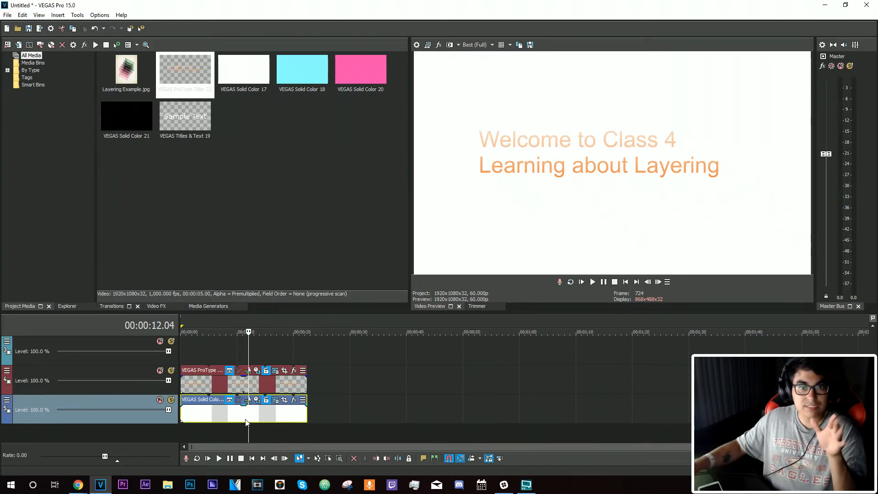
pyautogui.click(271, 370)
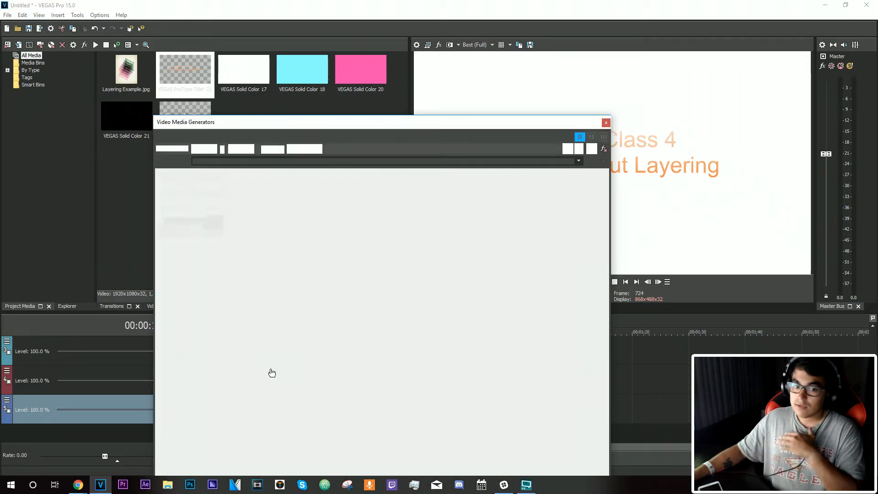
pyautogui.moveTo(400, 127); pyautogui.dragTo(291, 117)
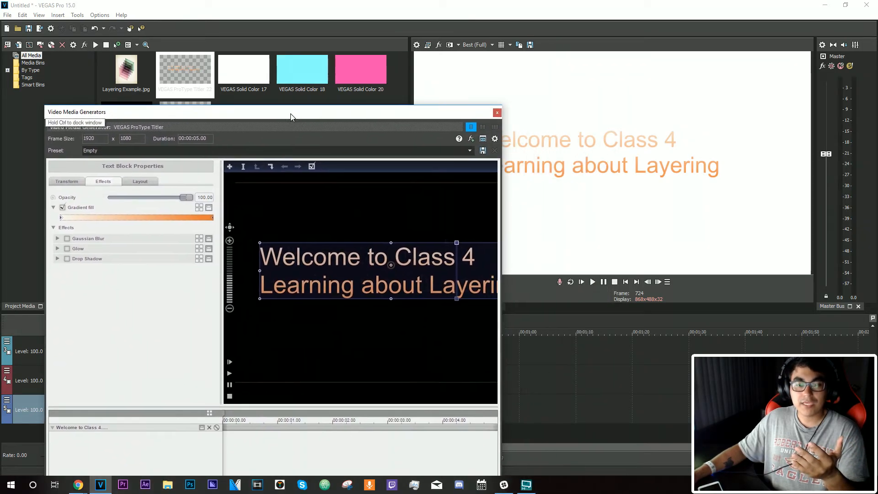
pyautogui.scroll(-3, 369, 298)
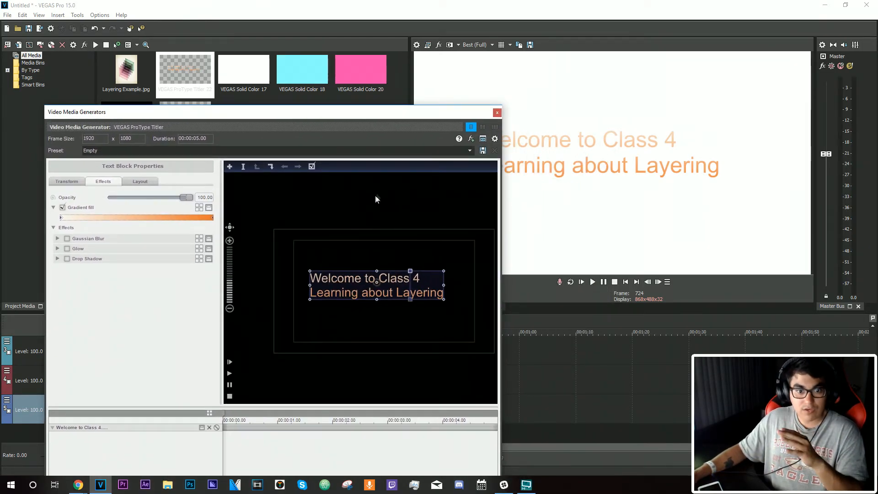
pyautogui.moveTo(376, 196); pyautogui.dragTo(346, 192)
pyautogui.click(496, 113)
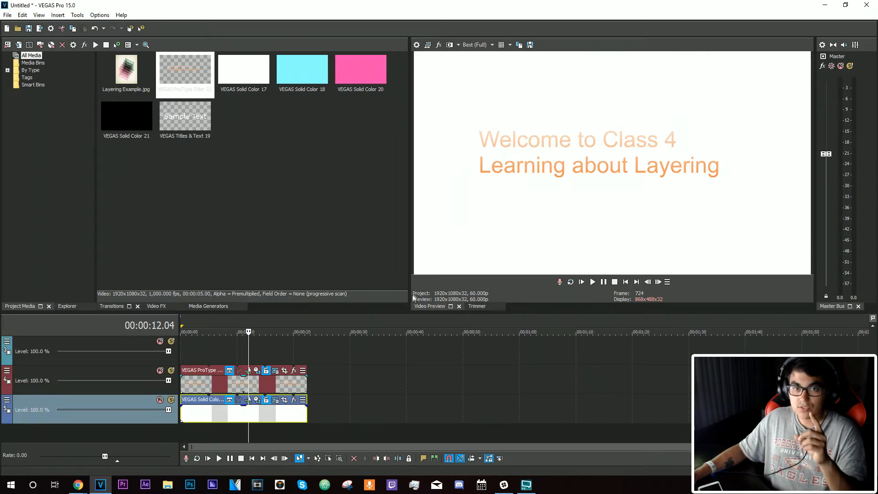
# Swap the two events so the white solid color clip sits above the text event again
pyautogui.moveTo(296, 386); pyautogui.dragTo(292, 409)
pyautogui.moveTo(289, 411); pyautogui.dragTo(279, 388)
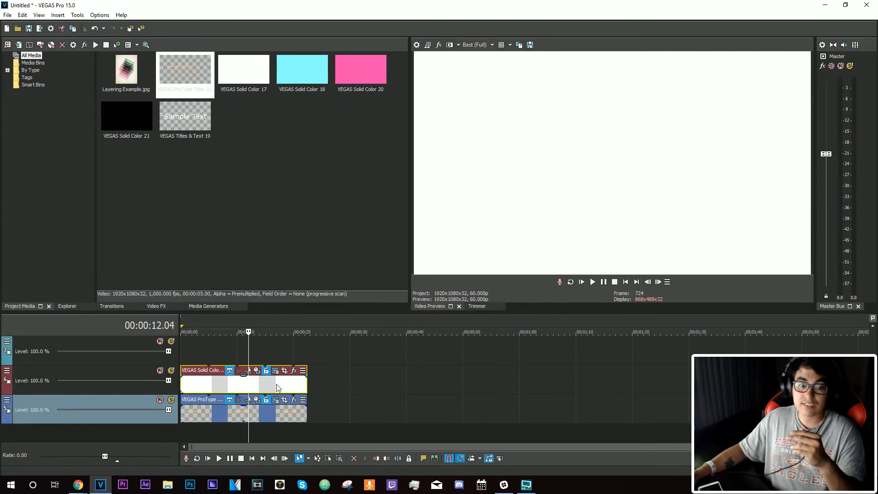